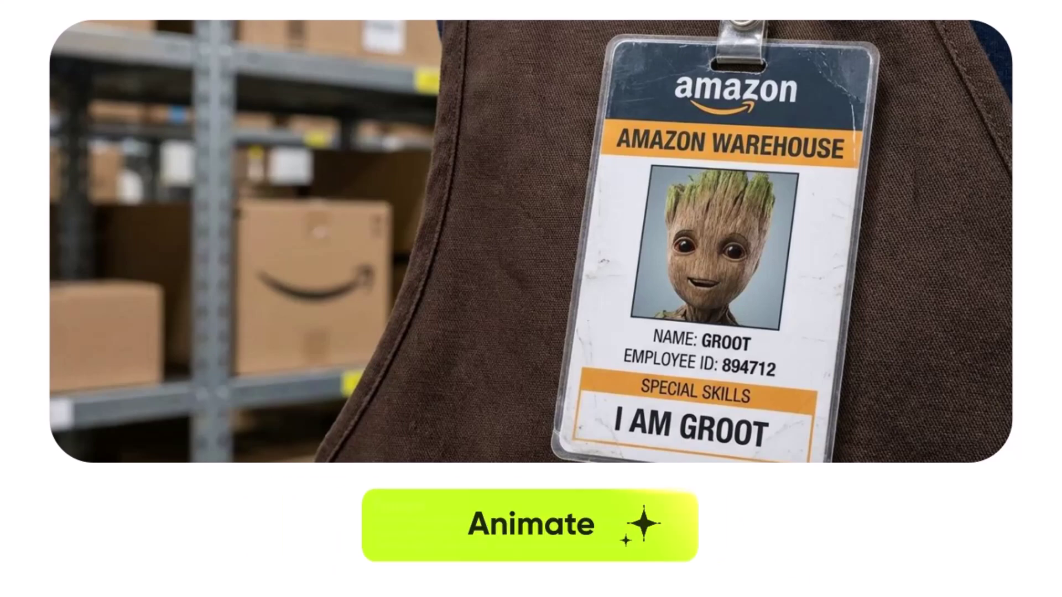
Open higgsfield.ai on the Explore home page showing the Nano Banana Pro gallery.
click(470, 531)
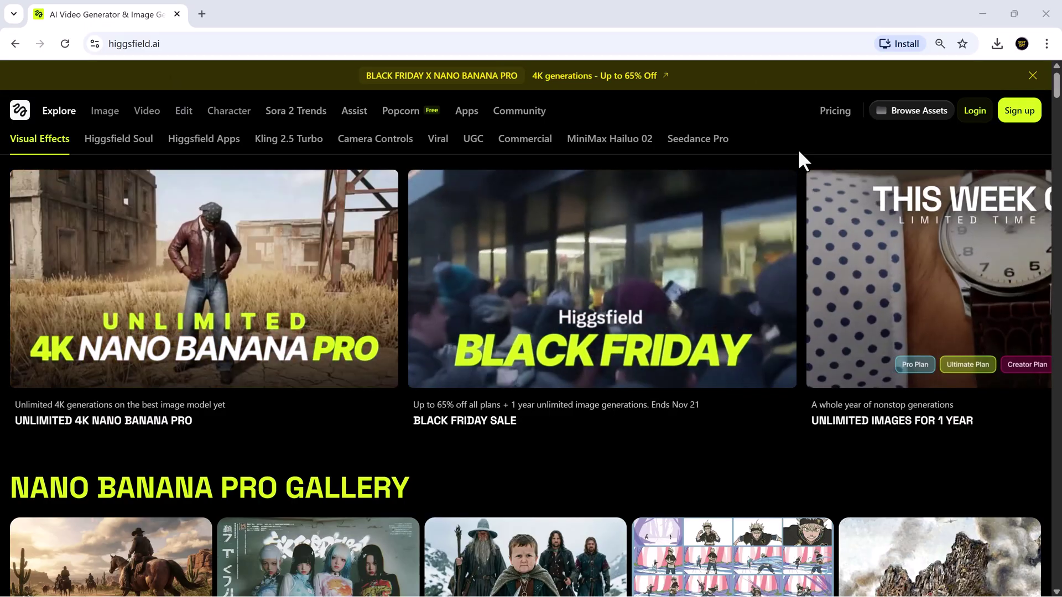
Scroll past the gallery preview and open 'View all Nano Banana Pro Gallery'.
scroll(799, 151, down, 3)
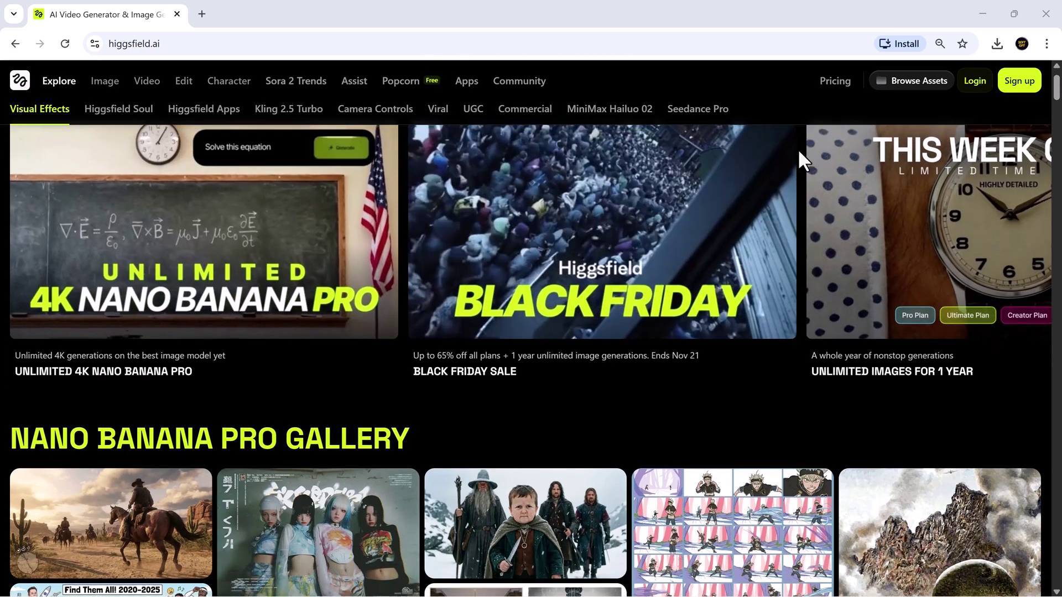
scroll(799, 153, down, 3)
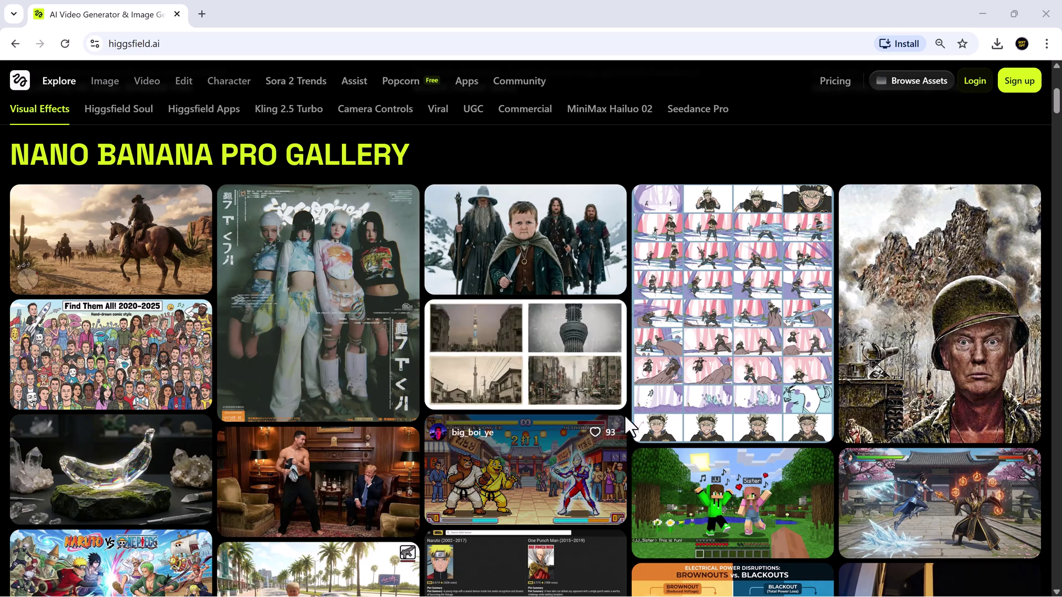
scroll(625, 414, down, 3)
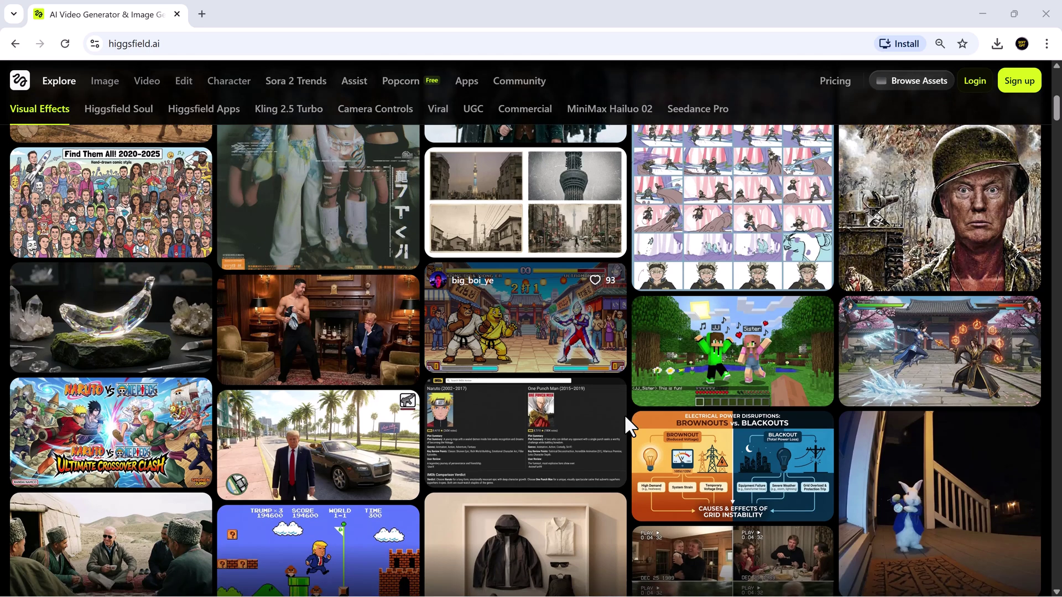
scroll(624, 414, down, 3)
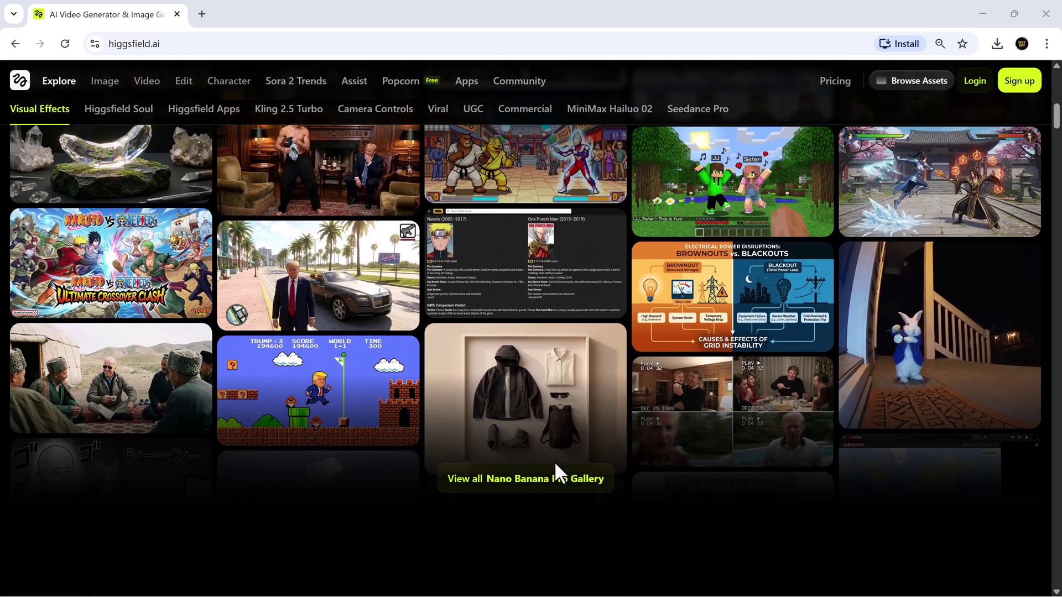
click(542, 490)
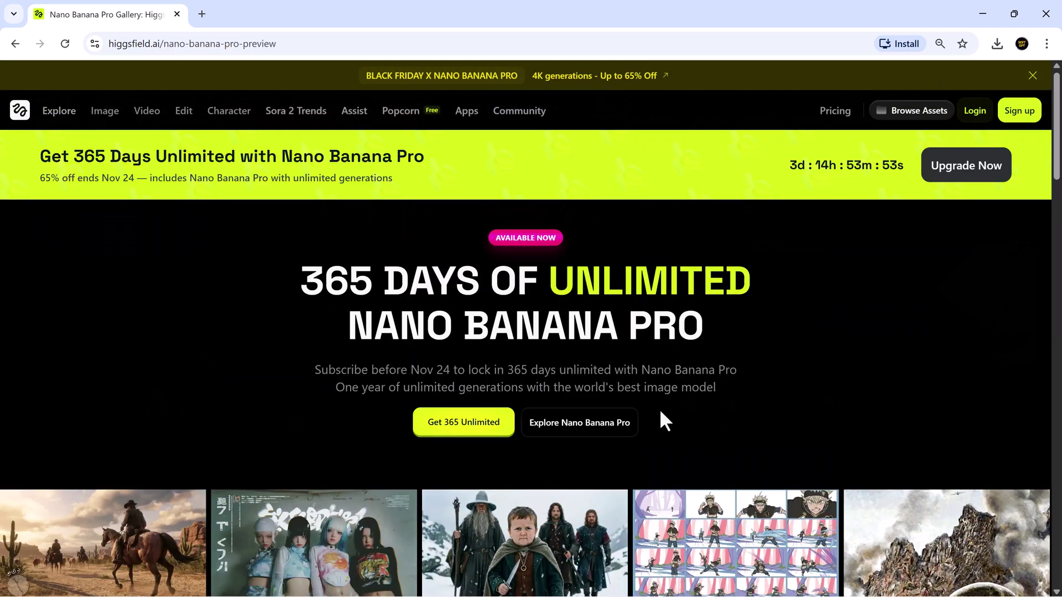
Scroll through the entire Nano Banana Pro gallery down to the page footer.
scroll(628, 459, down, 2)
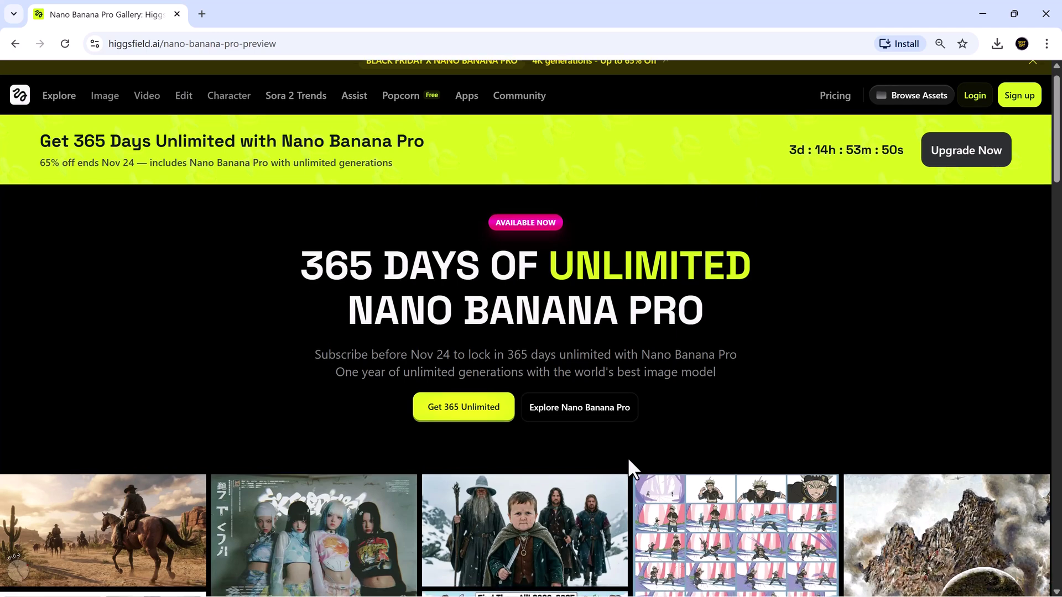
scroll(629, 461, down, 5)
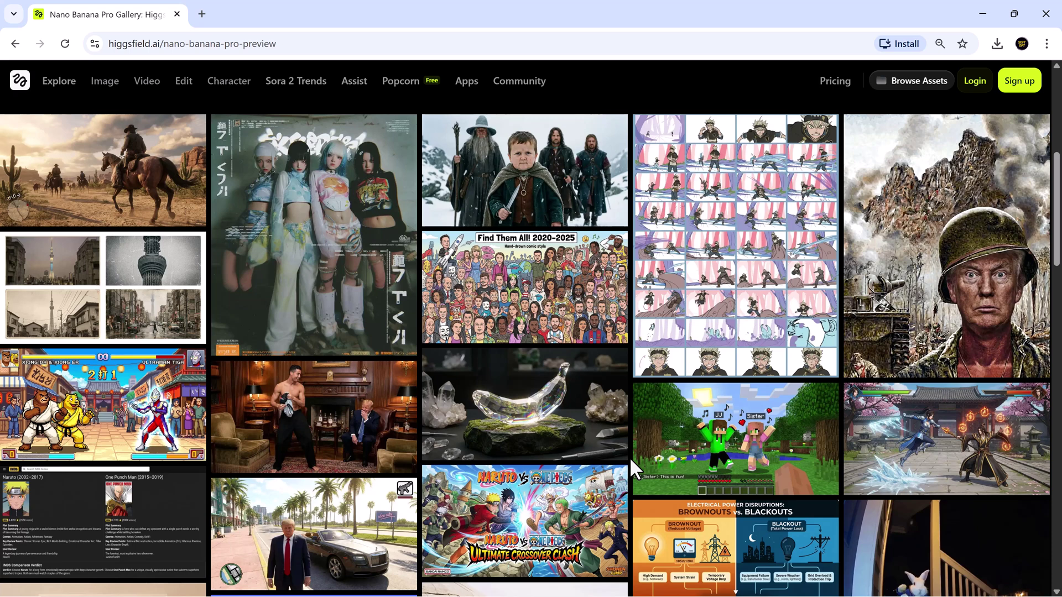
scroll(629, 457, down, 4)
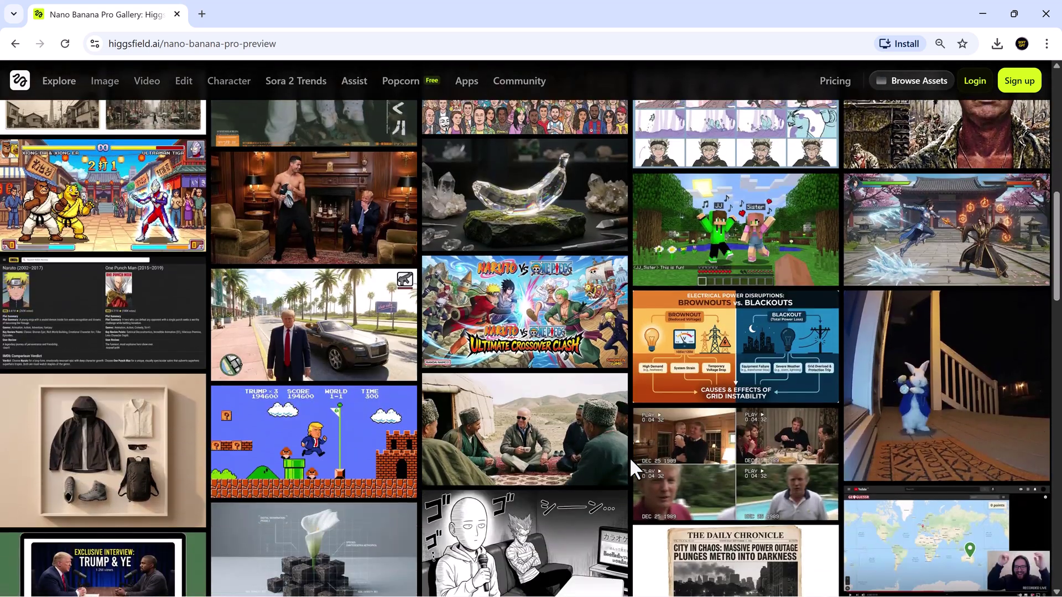
scroll(630, 457, down, 3)
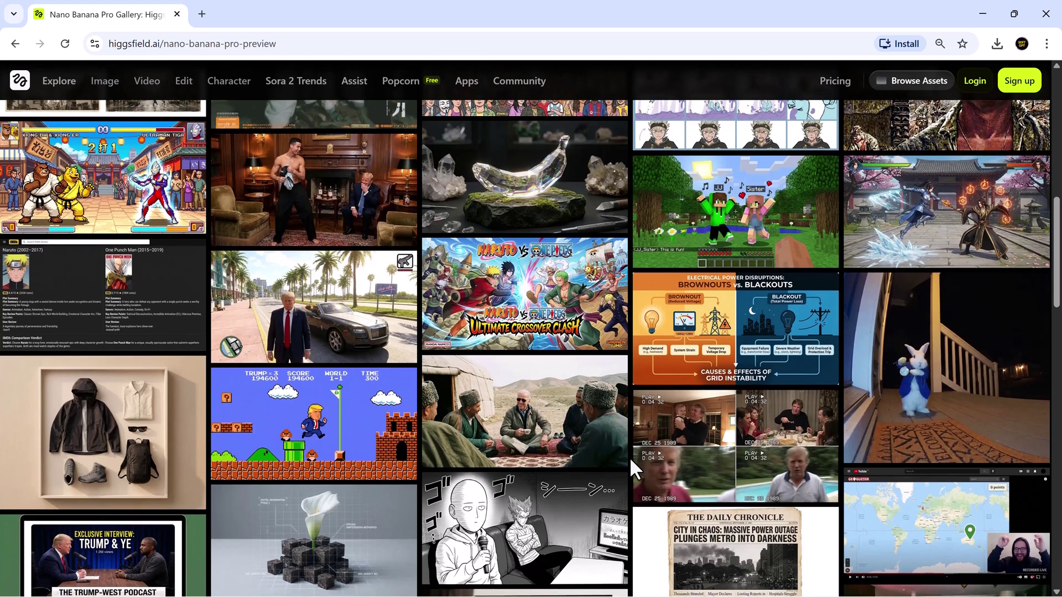
scroll(630, 461, down, 3)
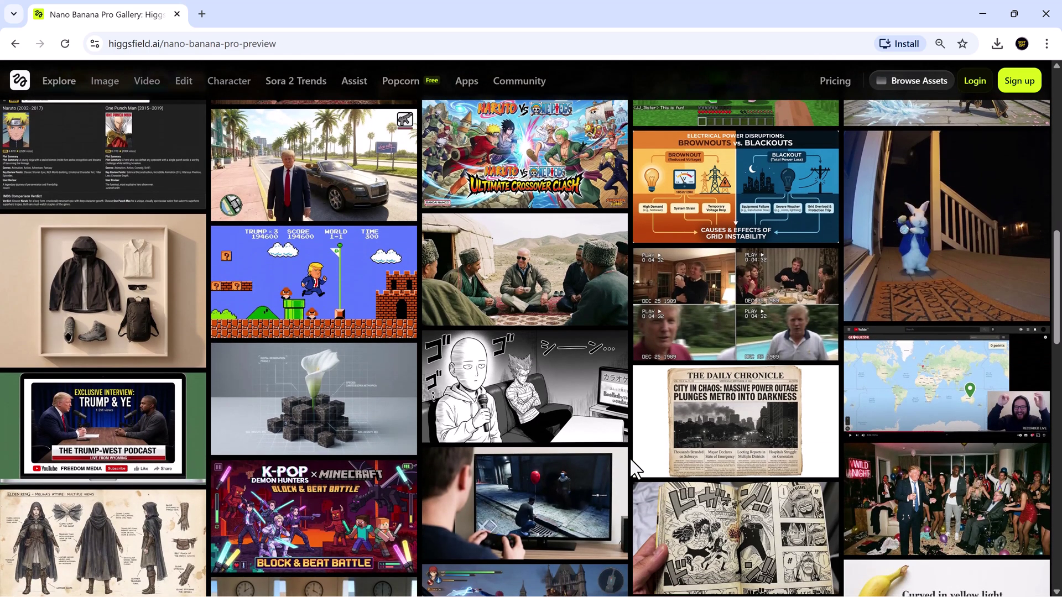
scroll(631, 461, down, 4)
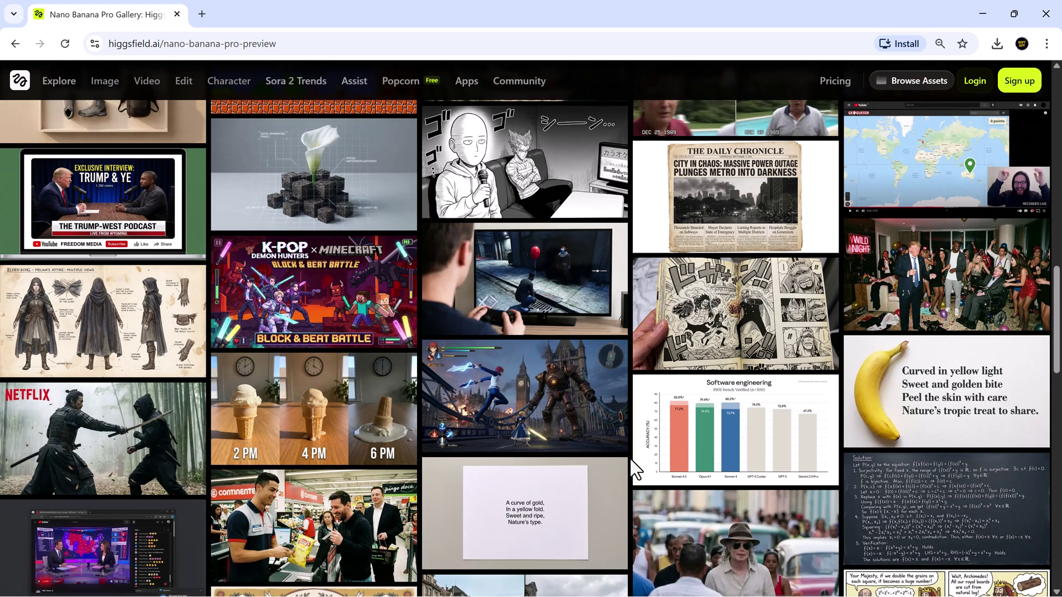
scroll(631, 461, down, 3)
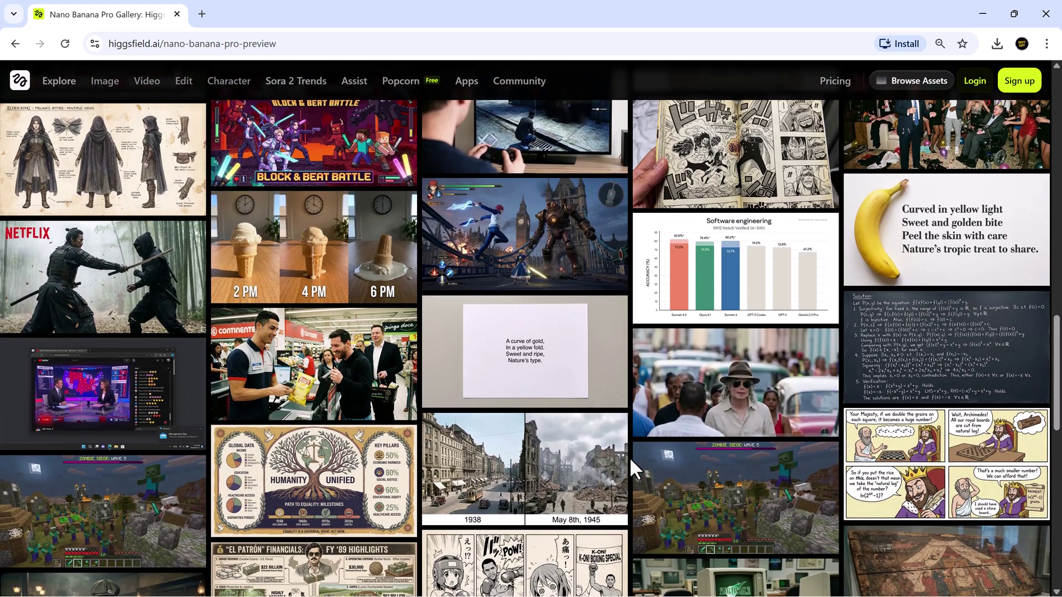
scroll(631, 461, down, 3)
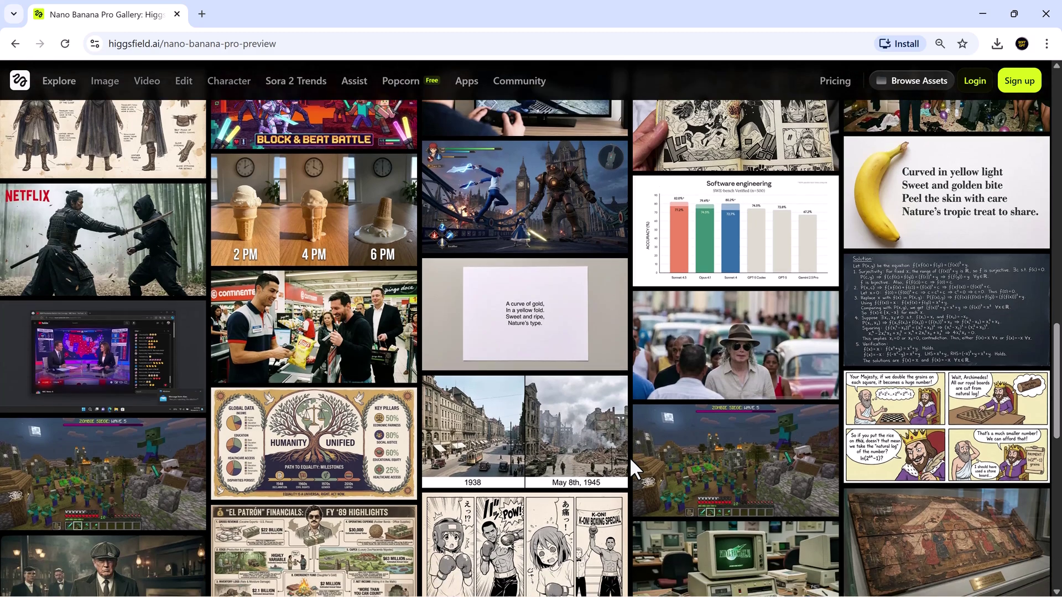
scroll(631, 461, down, 1)
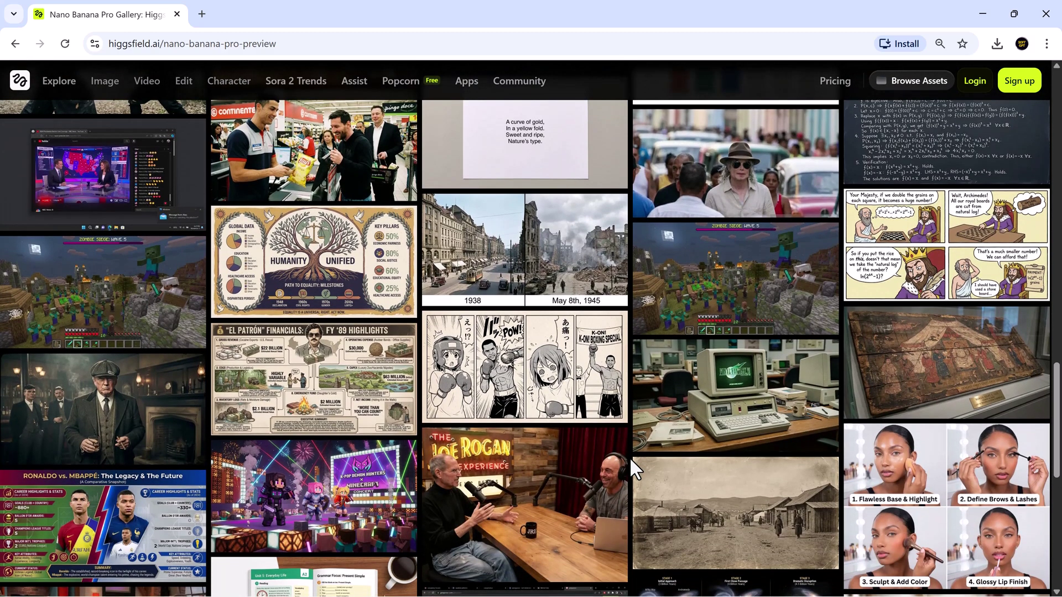
scroll(631, 461, down, 4)
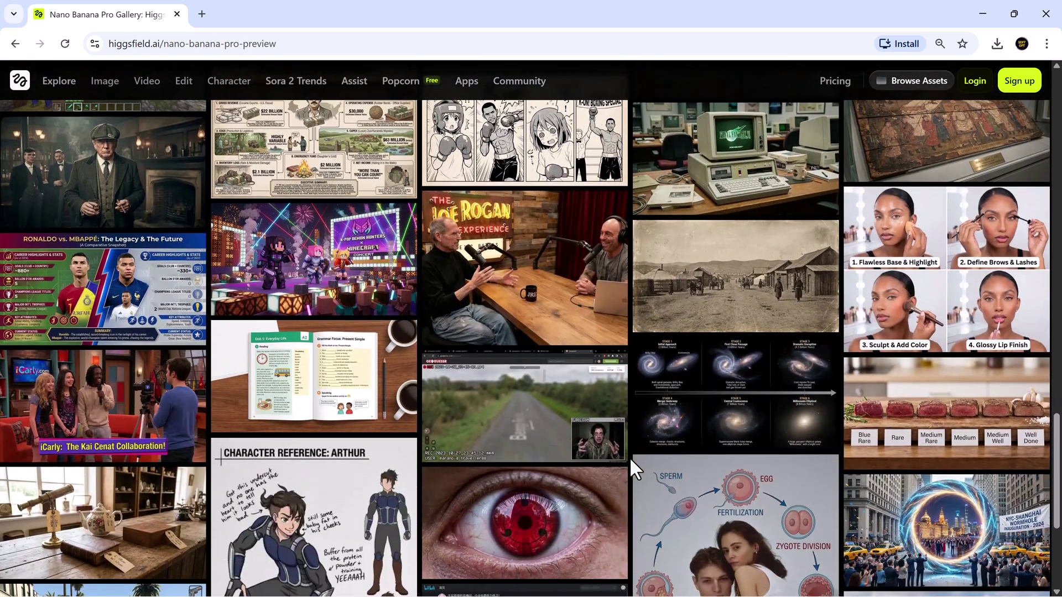
scroll(631, 461, down, 4)
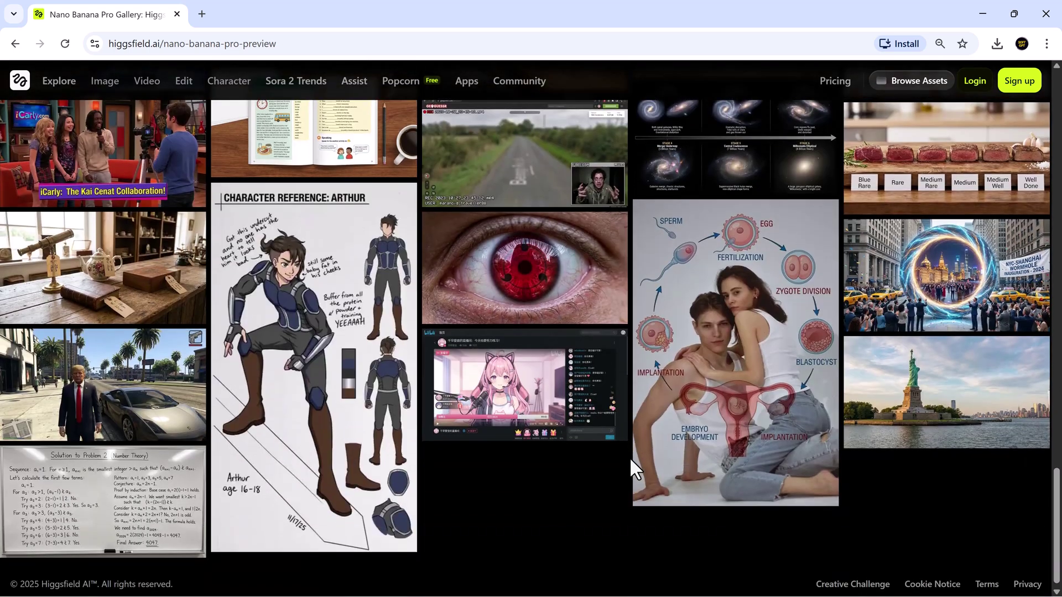
scroll(629, 457, down, 1)
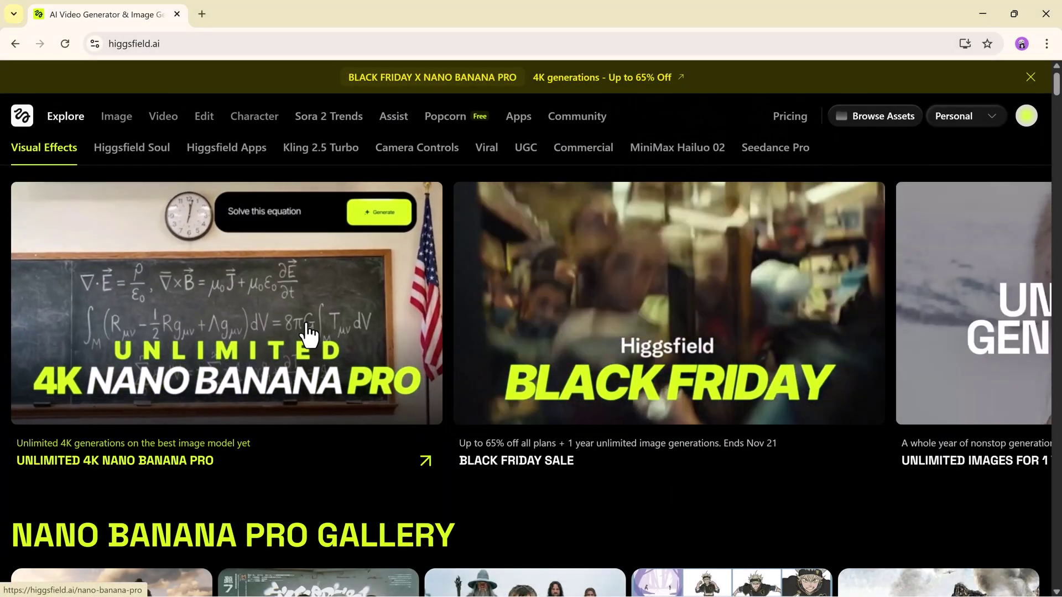
Open the Unlimited 4K Nano Banana Pro generator and expand its image model list.
click(308, 334)
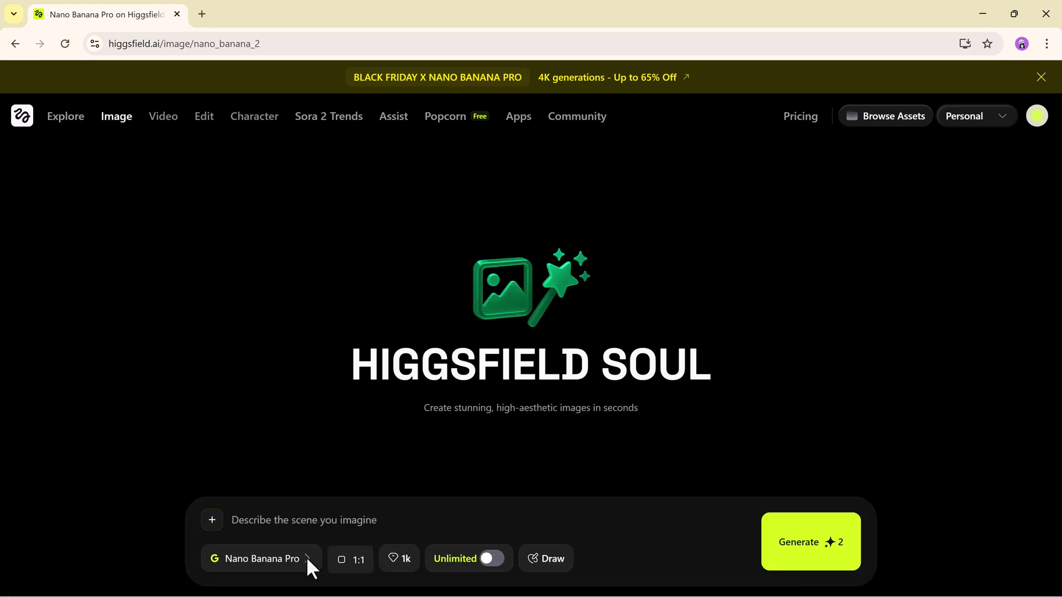
click(307, 557)
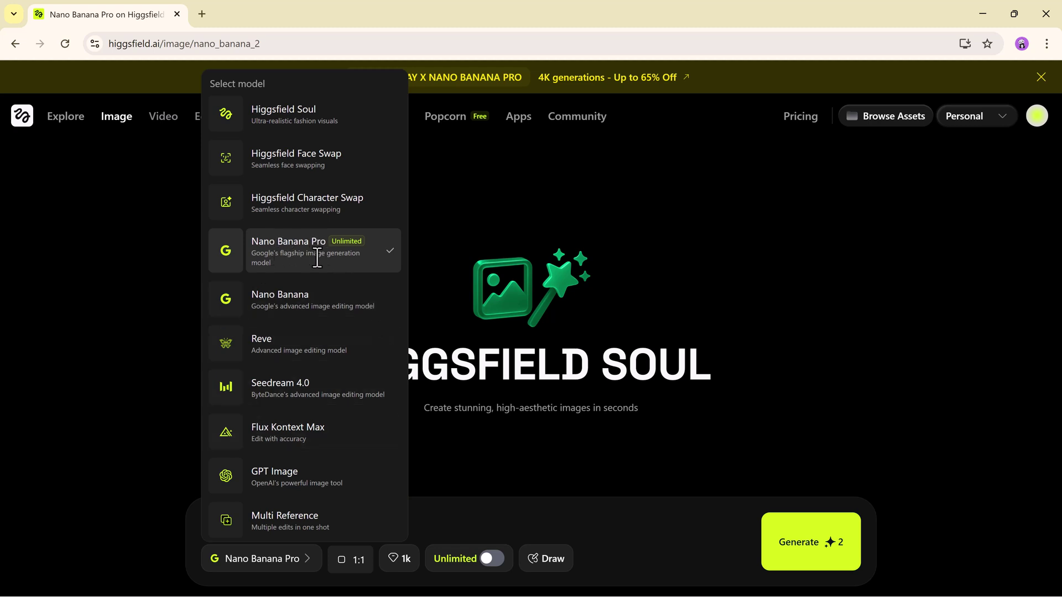
Keep Nano Banana Pro as the model and change the aspect ratio from 1:1 to 16:9.
click(317, 258)
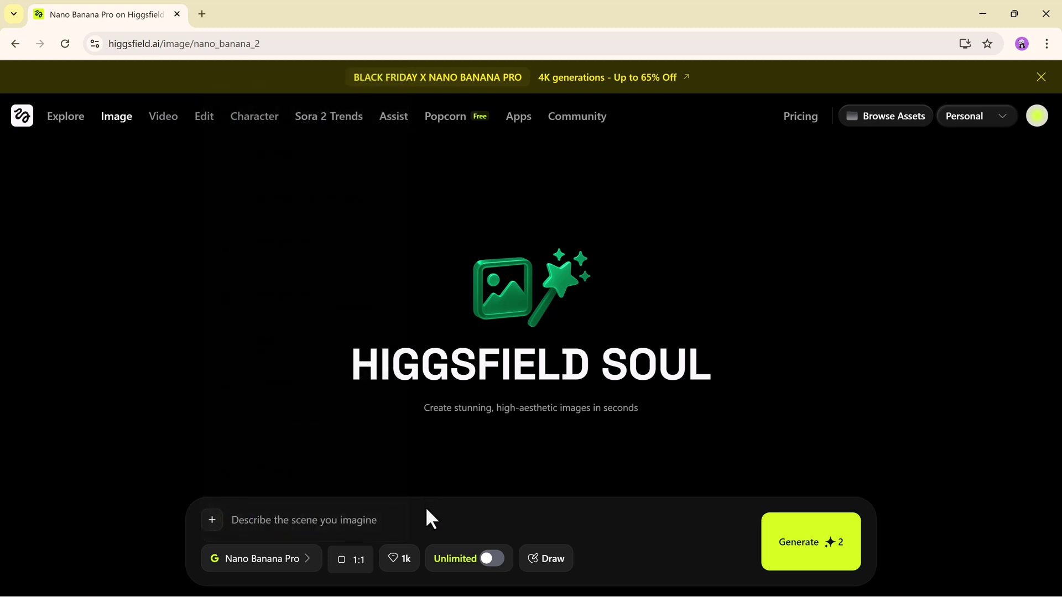
click(351, 575)
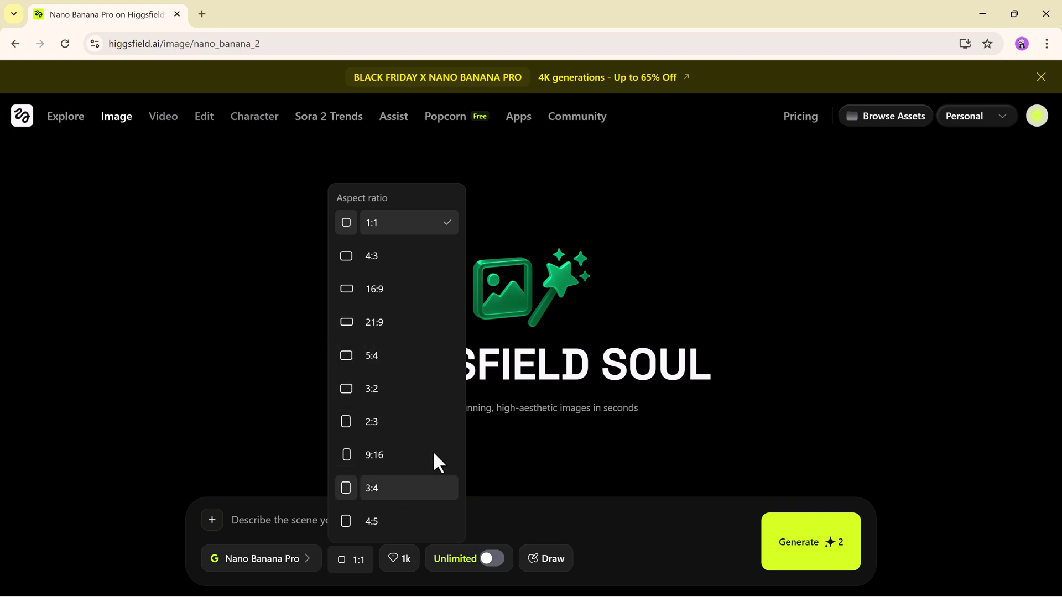
click(380, 289)
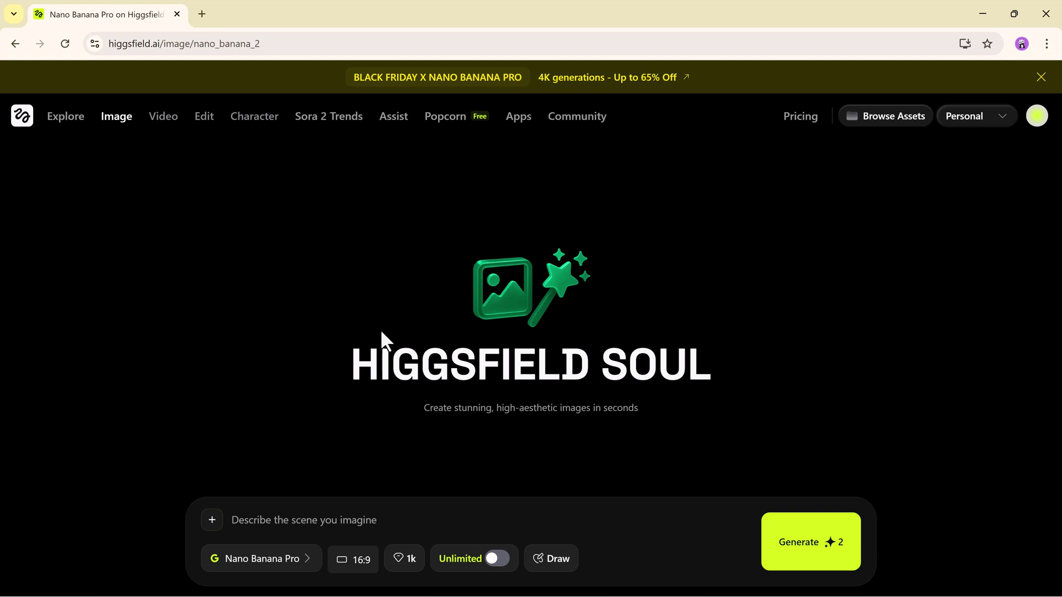
Raise image quality from 1k to 4k, making each generation cost 4 credits.
click(397, 565)
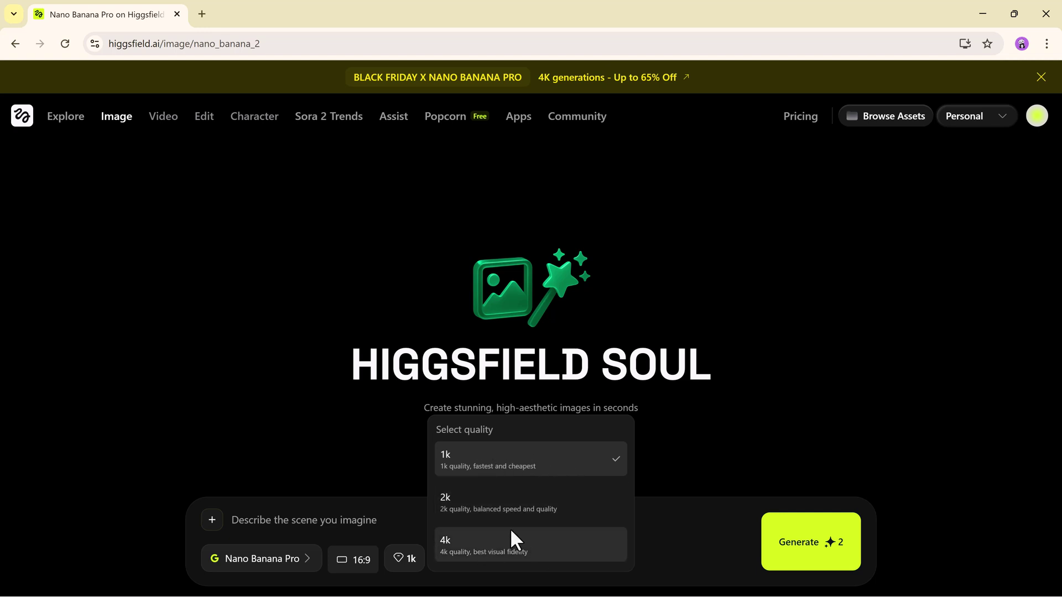
click(395, 517)
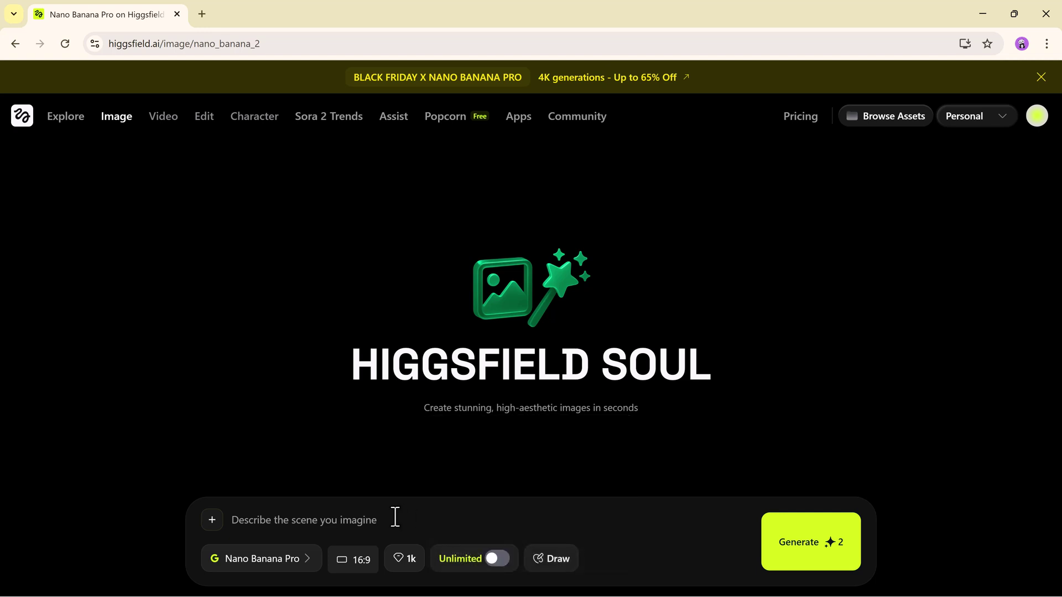
click(411, 548)
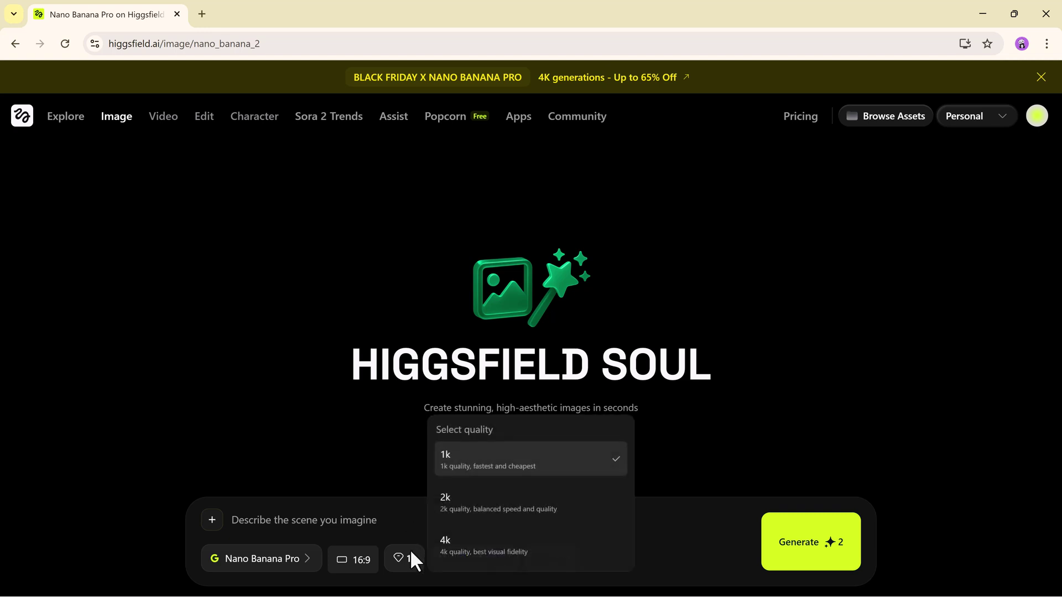
click(506, 542)
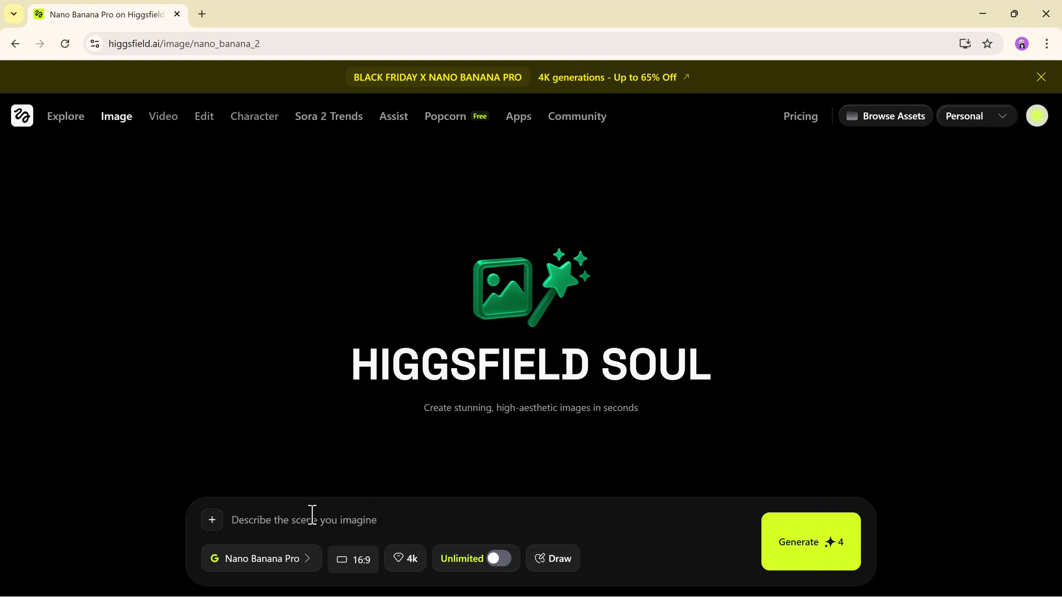
Upload Spider-Man.jpg and The-Hulk--007.jpg as reference images and accept the media agreement.
click(214, 520)
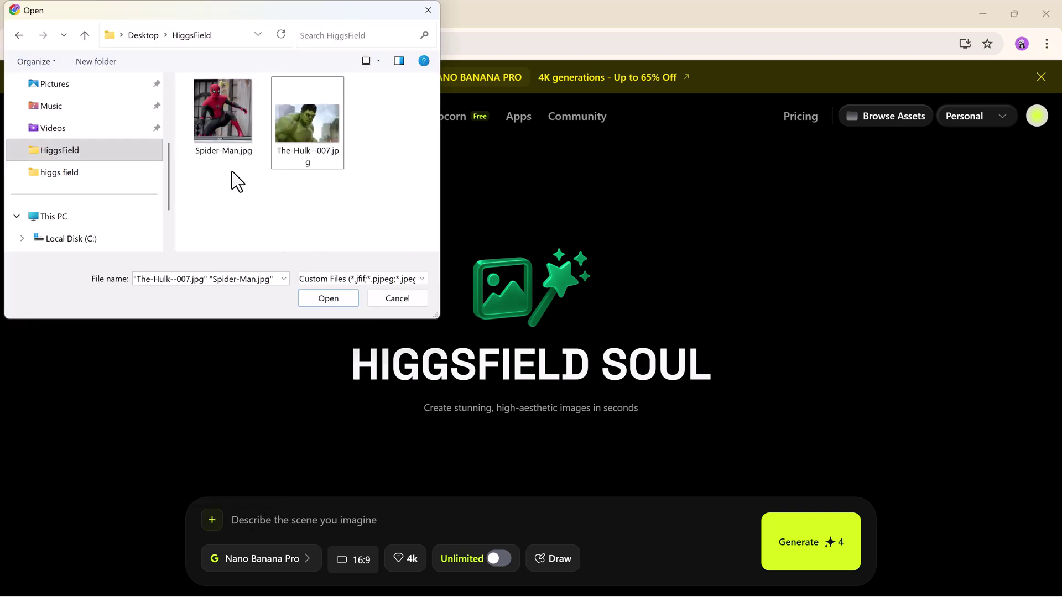
click(213, 119)
ctrl+click(307, 133)
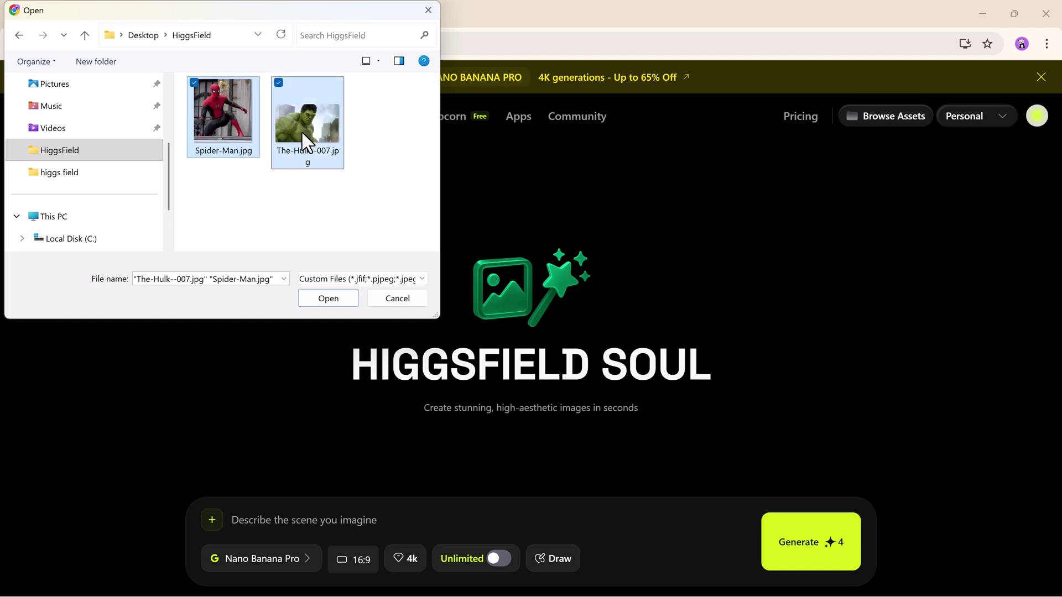
click(332, 301)
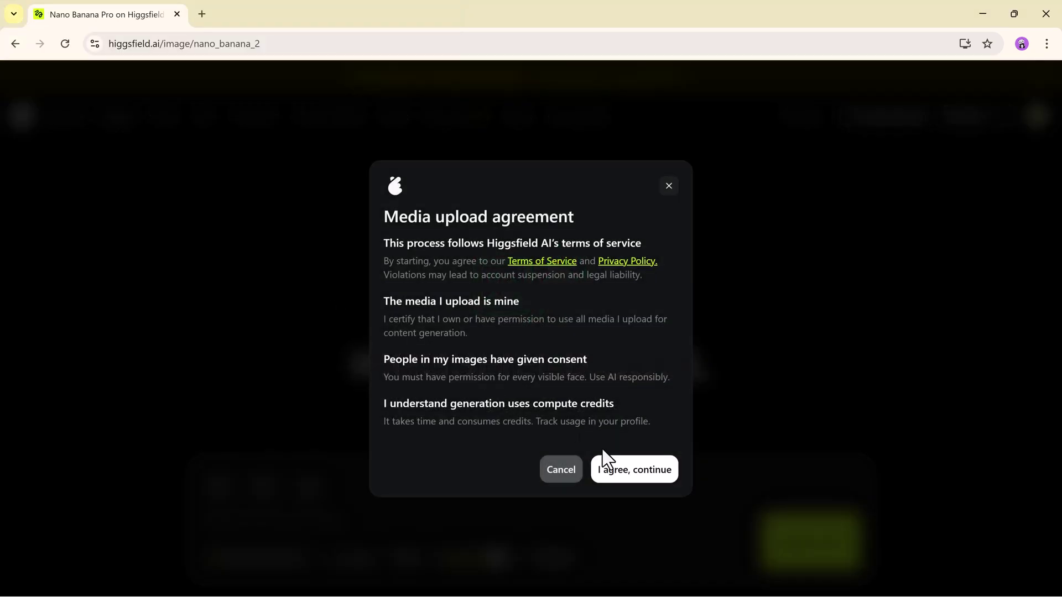
click(639, 473)
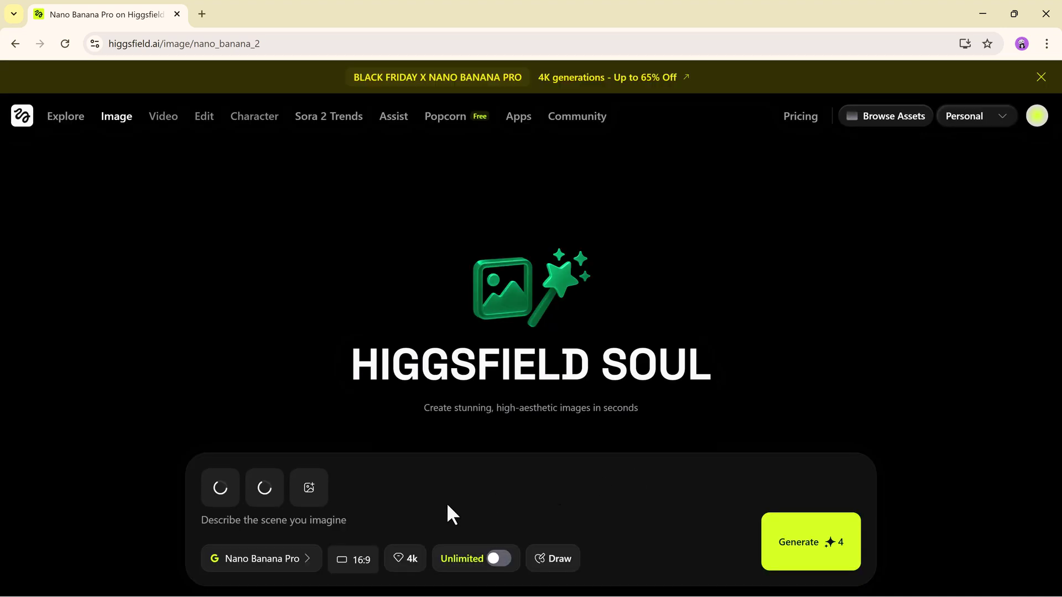
double_click(306, 42)
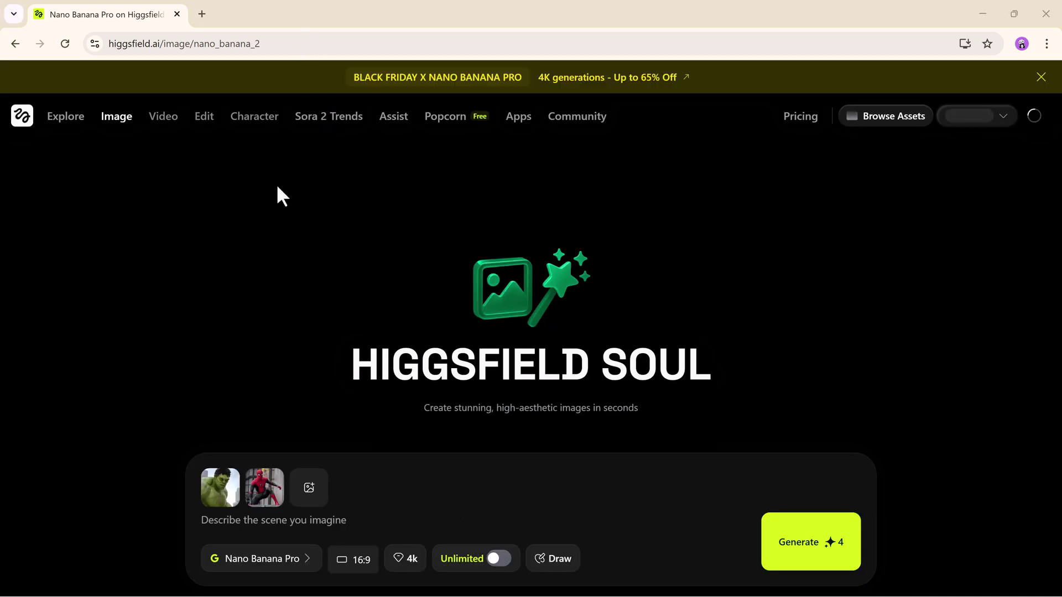
click(287, 258)
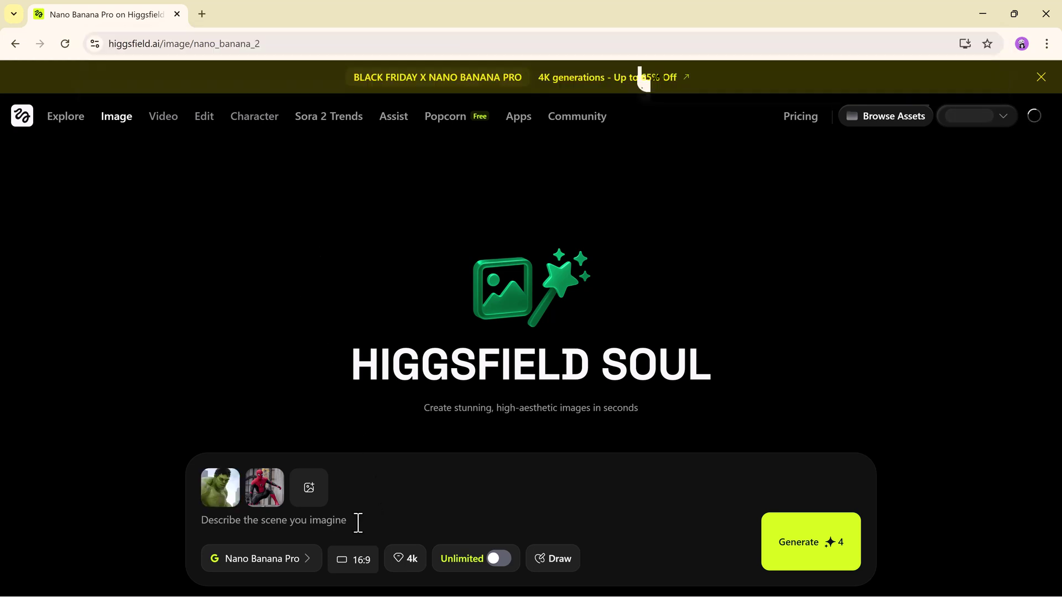
Paste the Spider-Man versus Hulk battle scene prompt and generate the image.
click(358, 523)
text(Create an epic, high-action battle scene featuring Spider-Man and Hulk. Spider-Man is flipping through the air, shooting webs, and showing agile acrobatic movement. Hulk is roaring with power, smashing the ground and sending debris flying. The environment is a destroyed city street with dust, sparks, cracked pavement, and dramatic lighting. Add motion blur, dynamic poses, and cinematic intensity to capture a powerful superhero showdown)
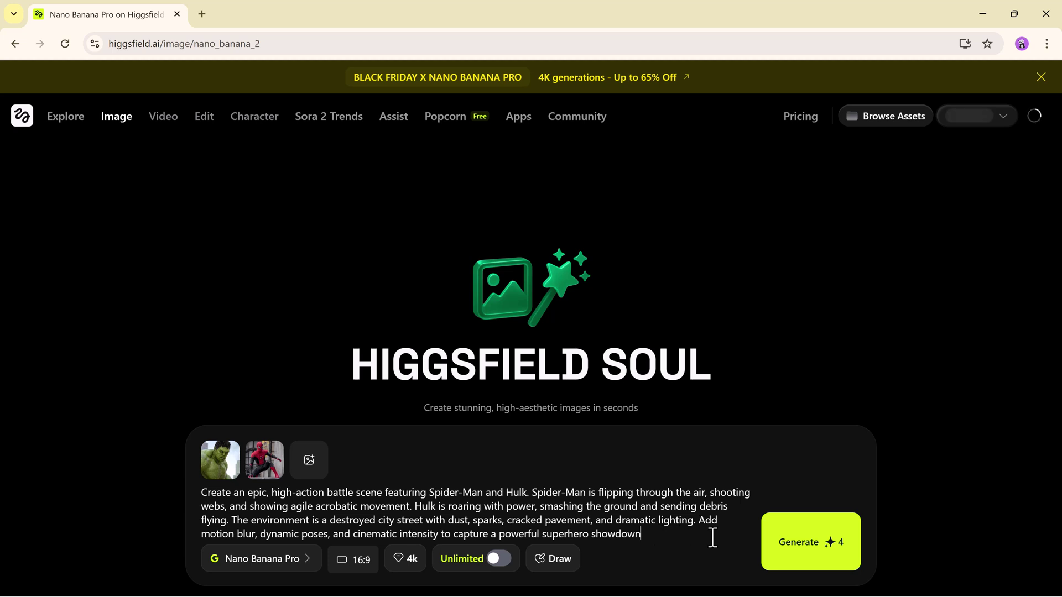
click(820, 544)
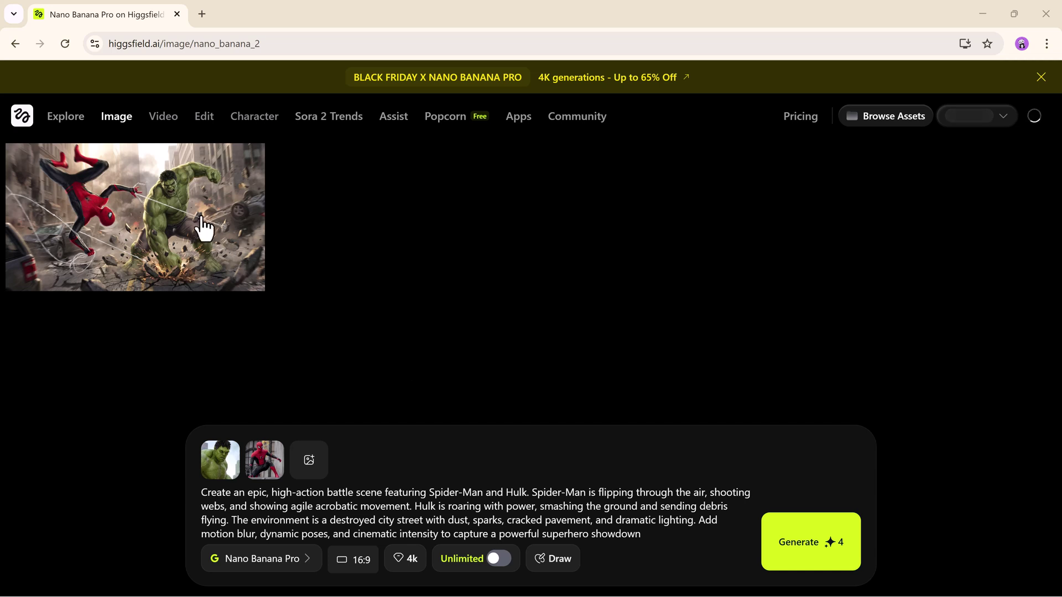
Wait for the 16:9 4k battle image to finish and view its Edit options.
mouse_move(166, 249)
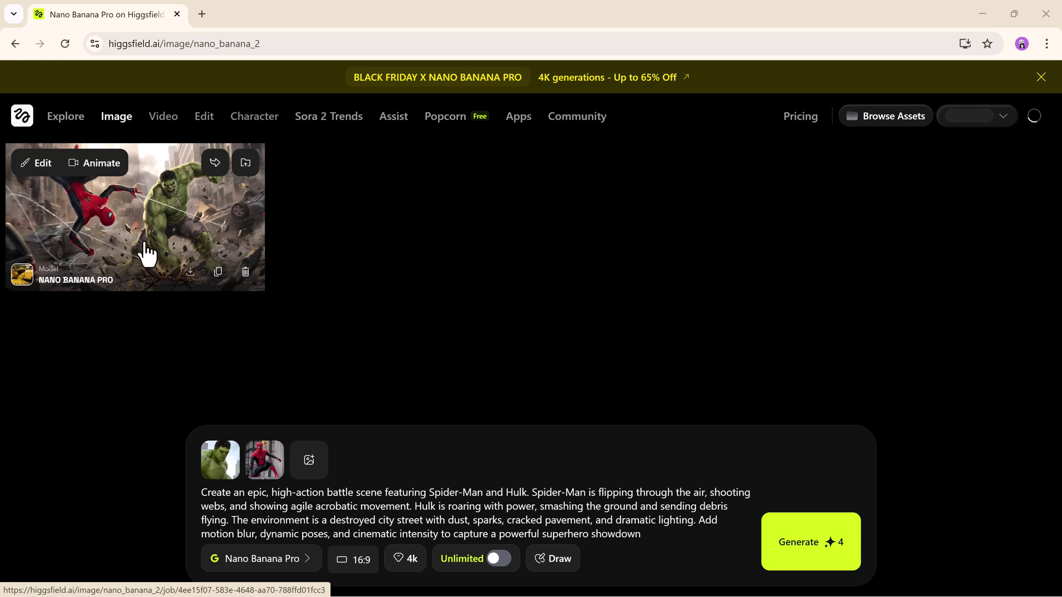
click(34, 163)
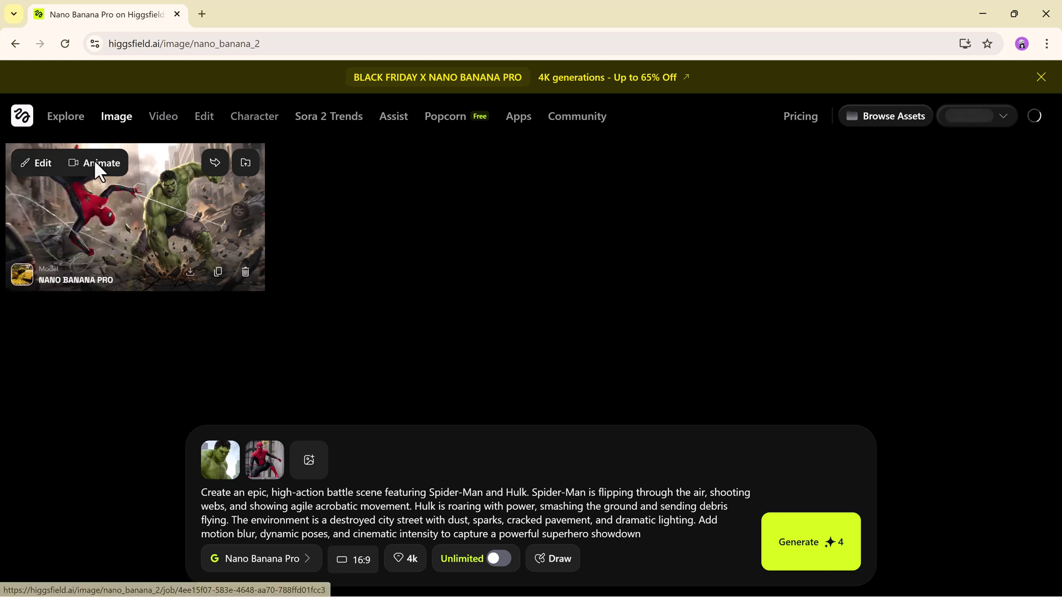
Send the battle image to Animate > Video as start frame and paste the cinematic battle prompt.
mouse_move(95, 162)
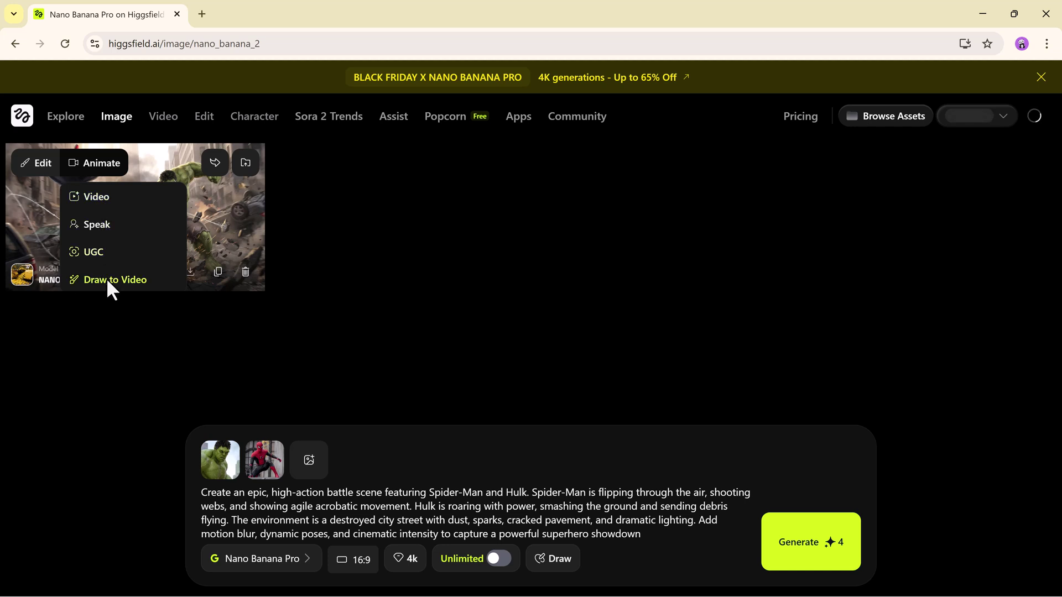
click(103, 200)
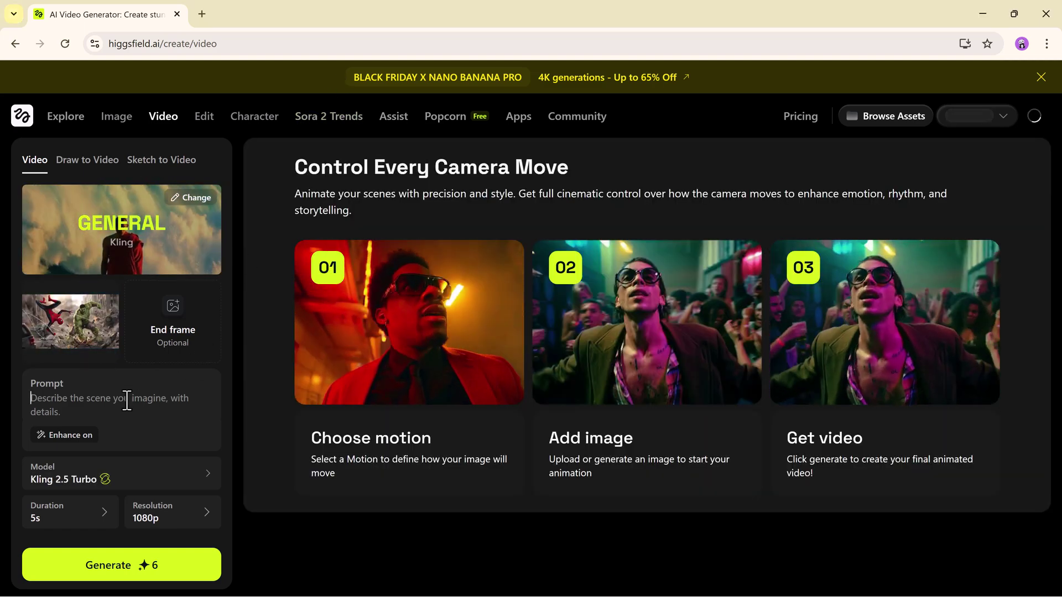
click(126, 401)
key(ctrl+v)
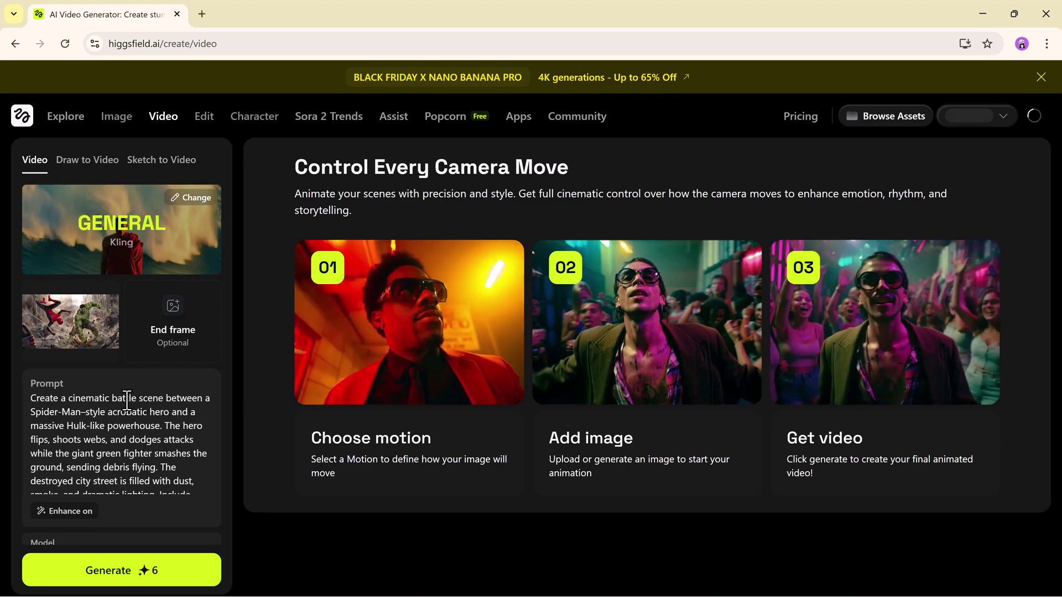
scroll(201, 418, down, 2)
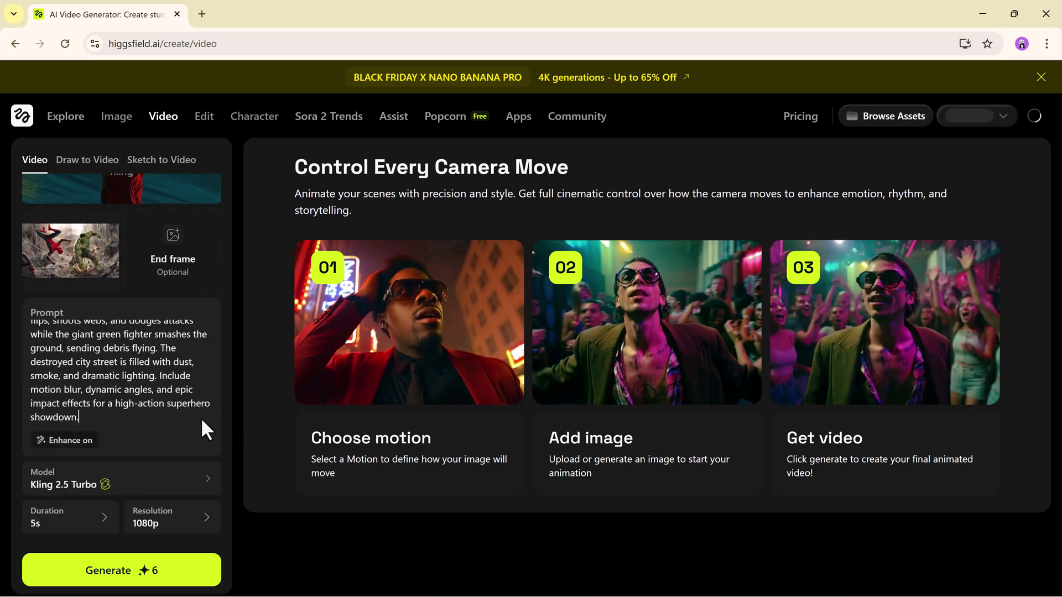
Browse the available video models and keep Kling 2.5 Turbo selected.
click(207, 479)
mouse_move(360, 320)
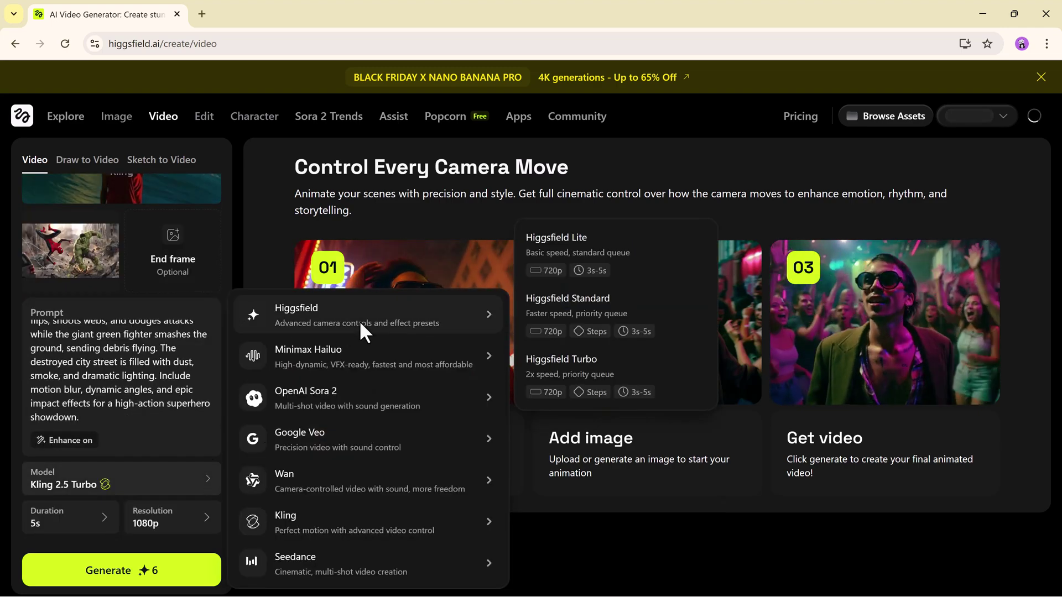
mouse_move(361, 483)
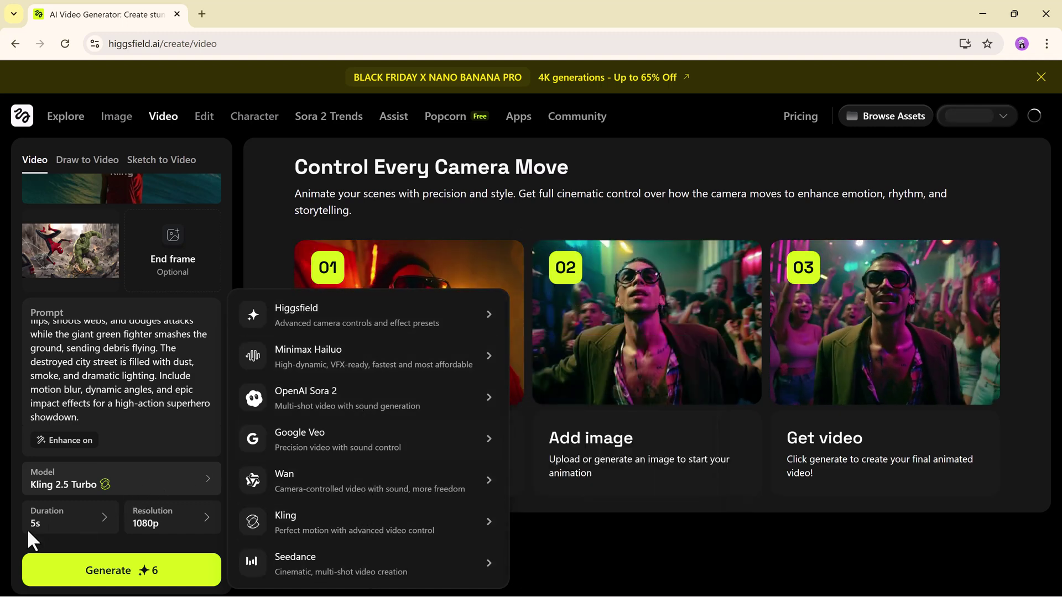
click(104, 520)
Set the video to 10s duration at 1080p resolution and generate it.
click(104, 520)
click(170, 543)
click(197, 521)
click(267, 543)
click(134, 578)
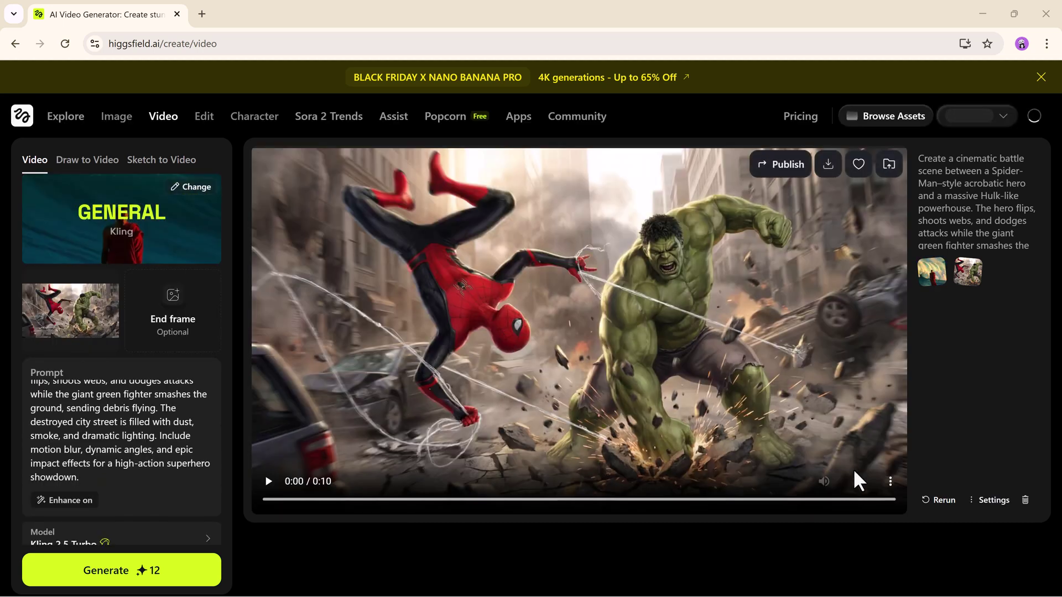
Watch the finished 10-second Spider-Man versus Hulk video full screen.
click(857, 484)
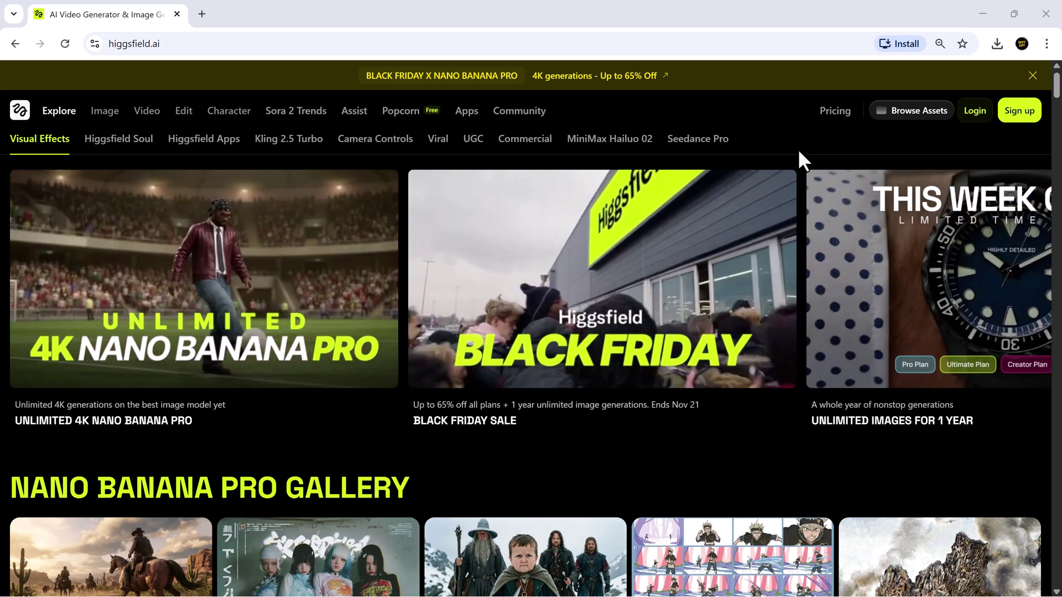
scroll(799, 154, down, 1)
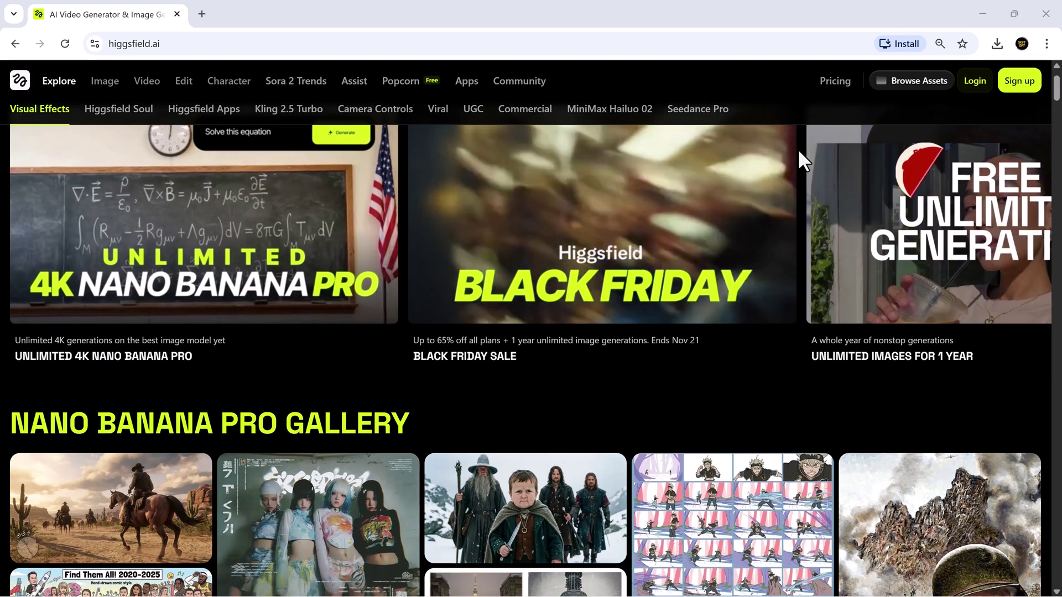
scroll(799, 154, down, 3)
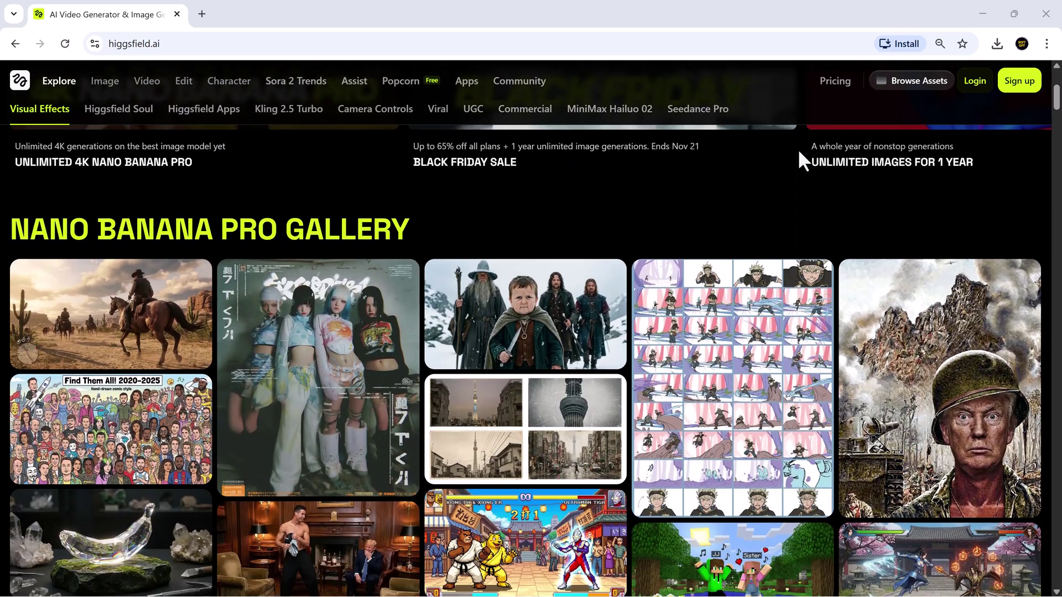
scroll(799, 153, down, 1)
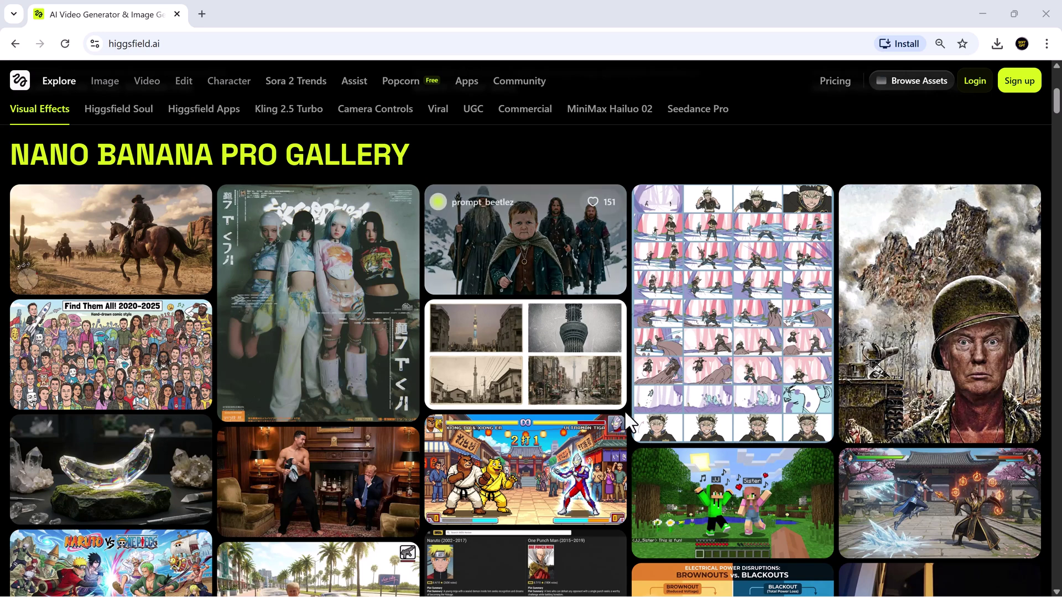
scroll(624, 414, down, 3)
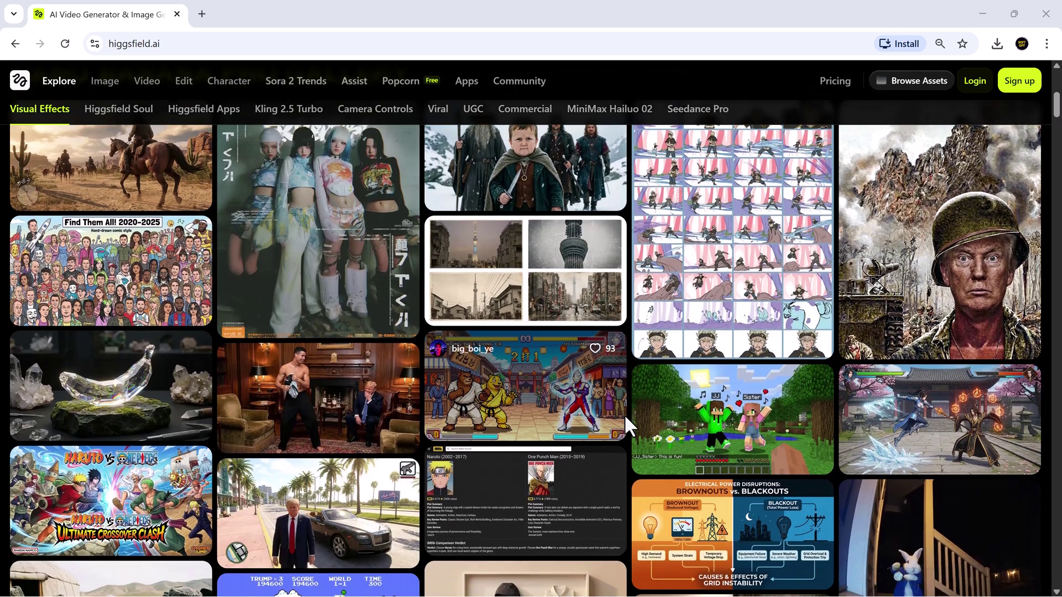